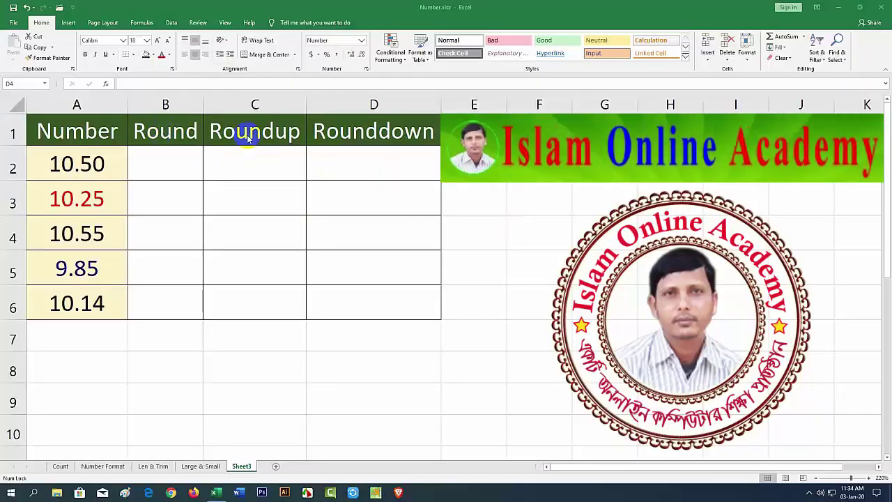
Step: Check the source values in cells A2 and A3
left_click(166, 170)
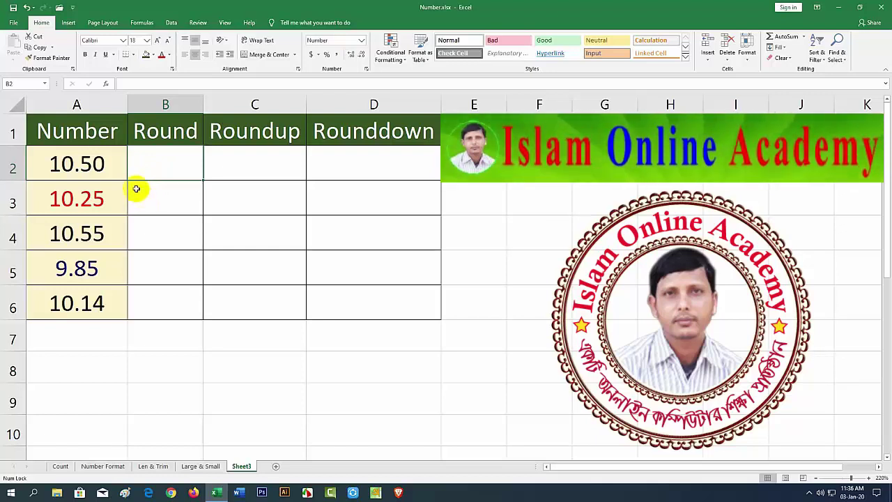
left_click(87, 168)
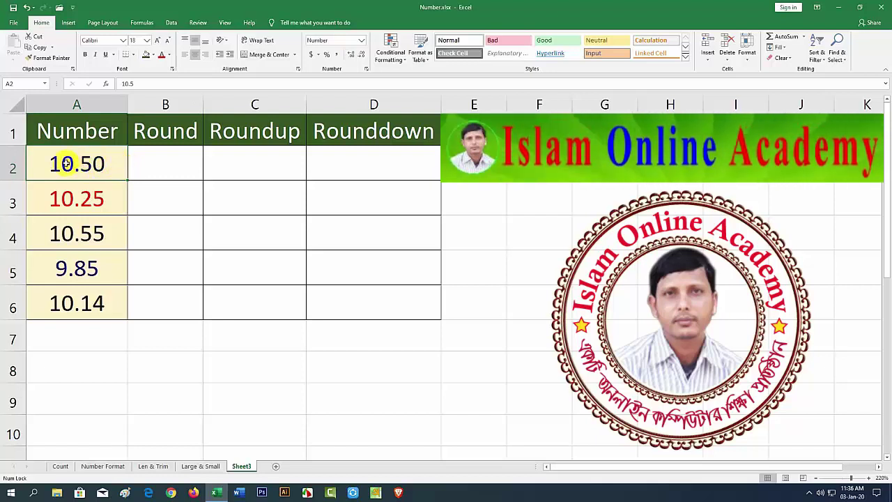
left_click(84, 202)
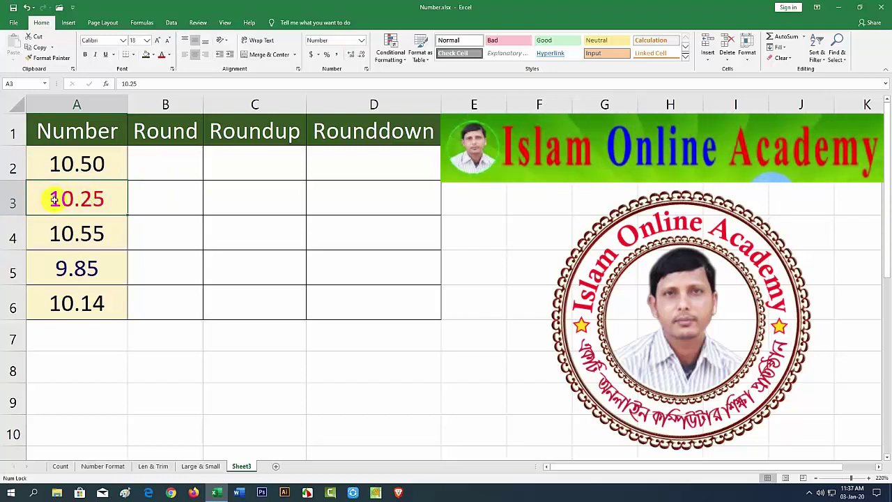
Step: Enter =ROUND(A2,0) in B2 so it shows 11.00 for 10.50
left_click(157, 165)
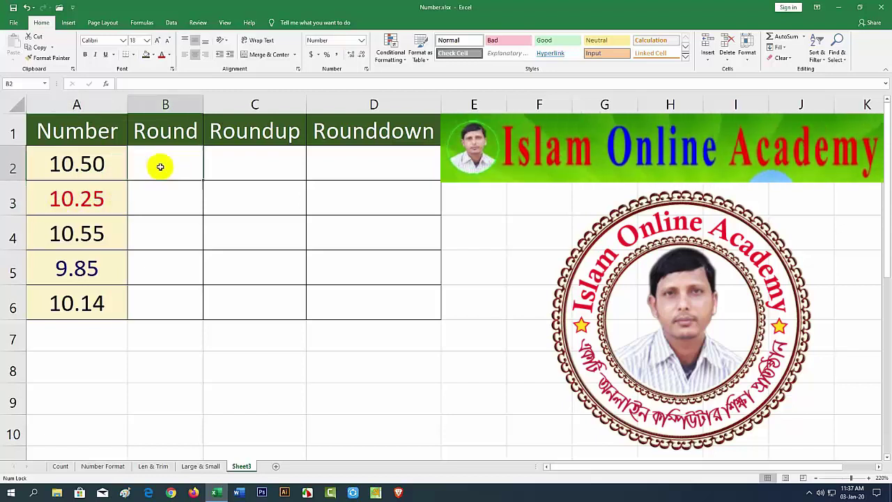
type("=")
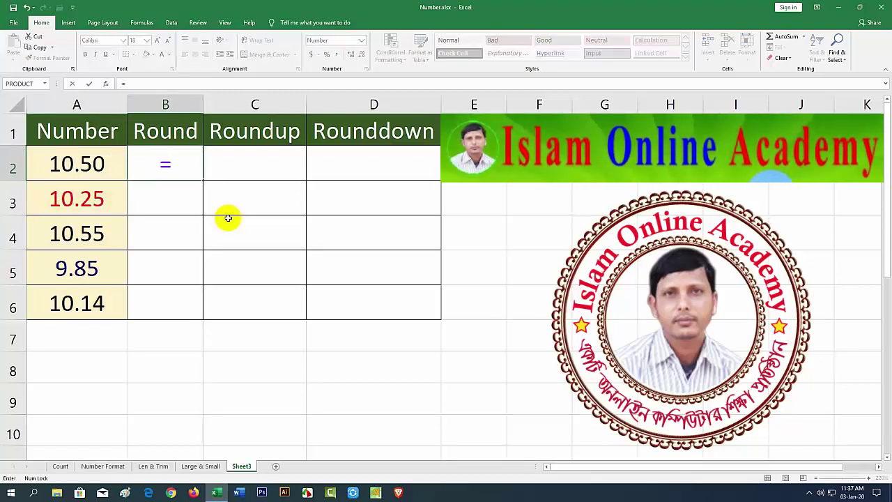
type("ro")
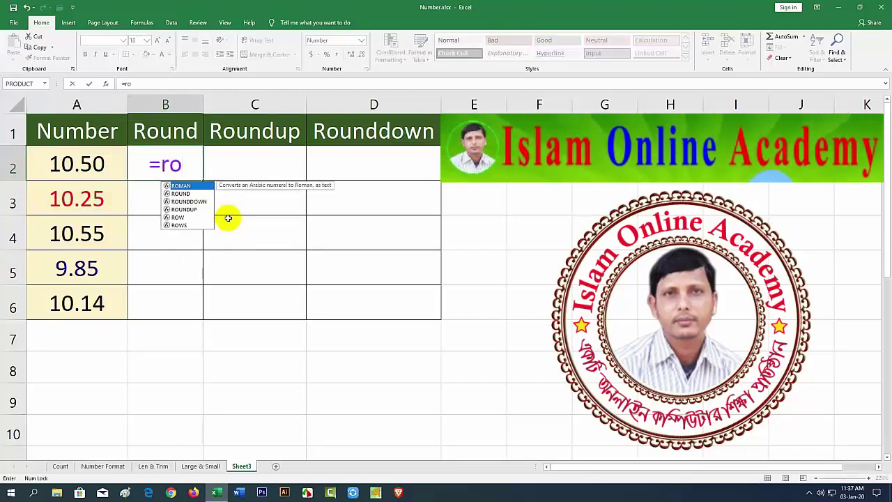
type("u")
key("Tab")
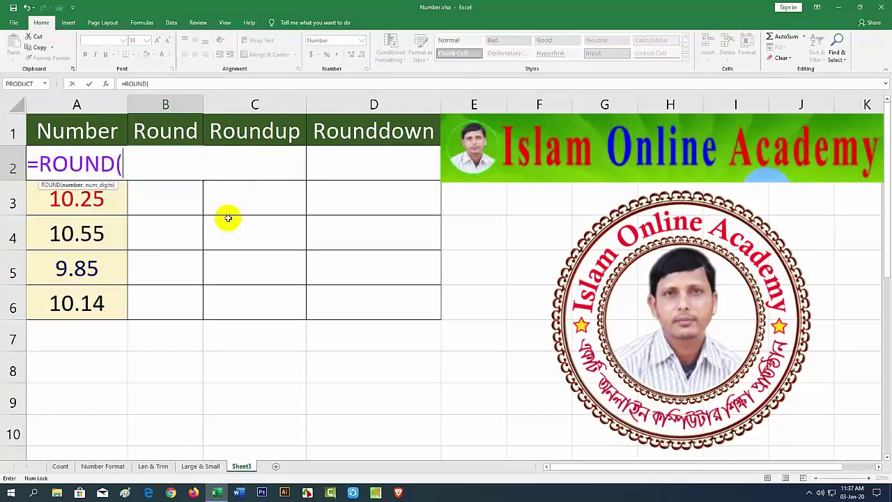
left_click(86, 197)
key("Up")
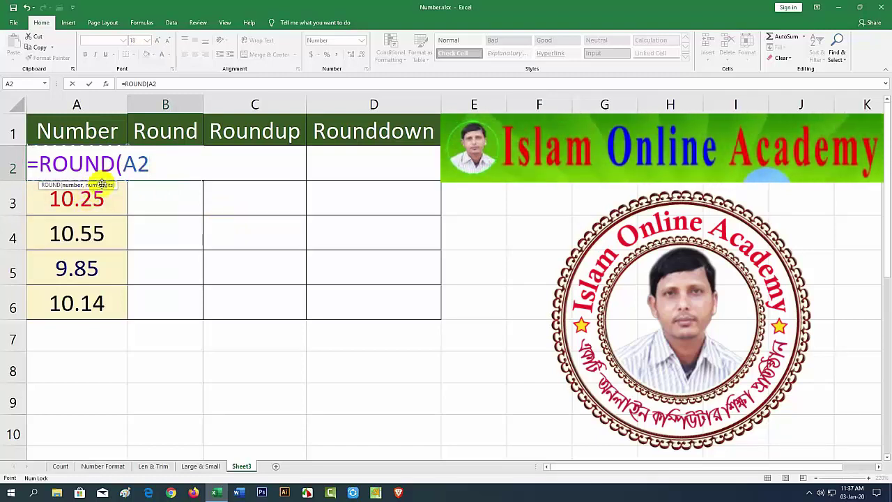
type(",")
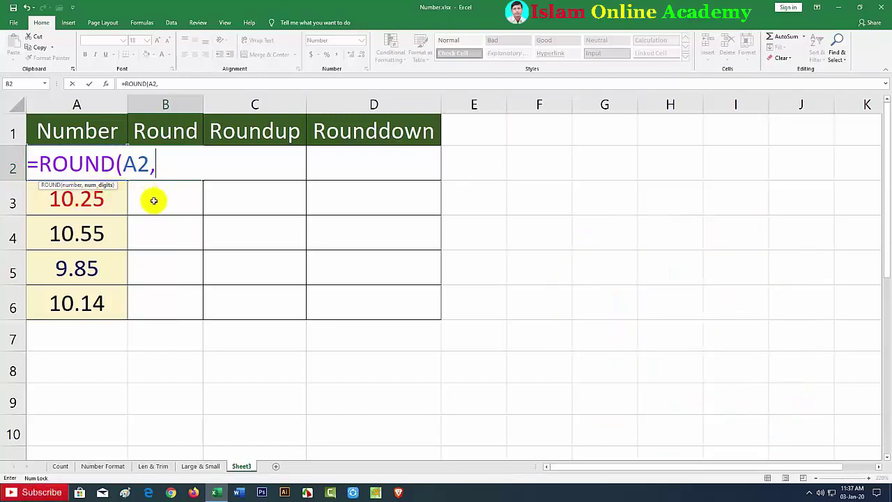
type("0")
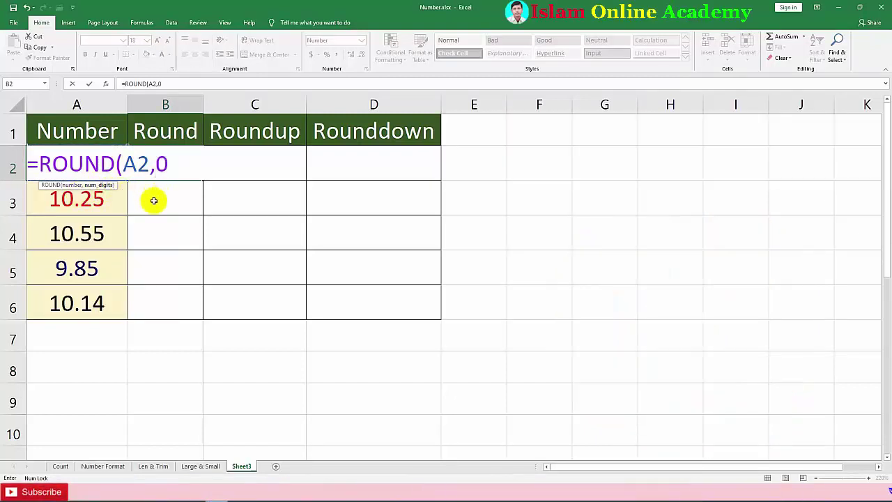
type(")")
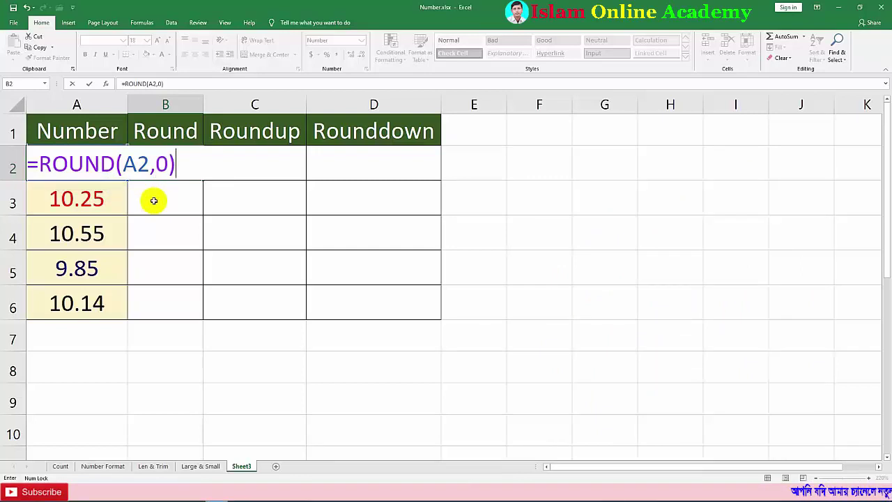
key("Return")
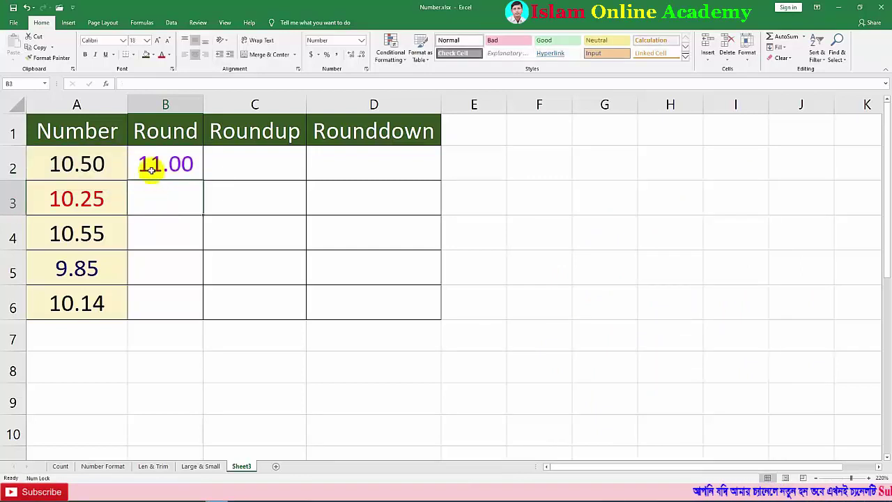
Step: Copy B2's ROUND formula down to B6, giving 11.00, 10.00, 11.00, 10.00, 10.00
left_click(151, 169)
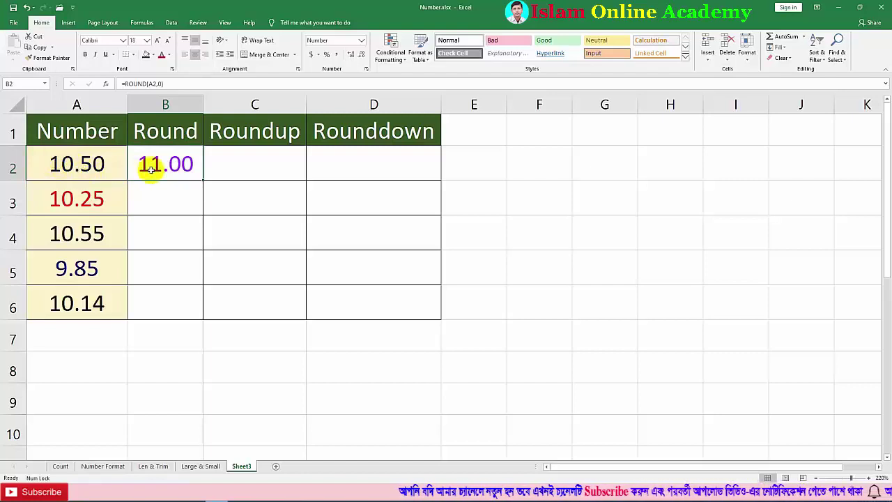
double_click(202, 180)
left_click(180, 236)
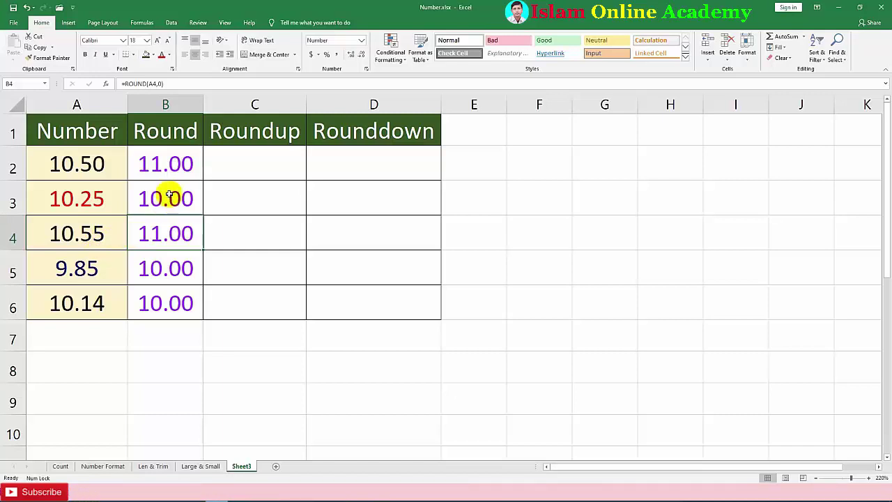
left_click(255, 175)
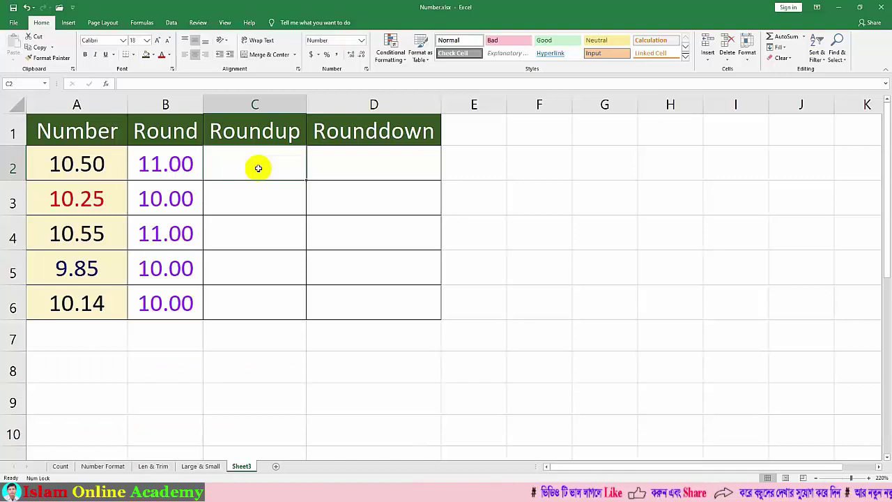
Step: Enter a zero-decimal ROUNDUP formula on A2 in C2, showing 11.00
type("=r")
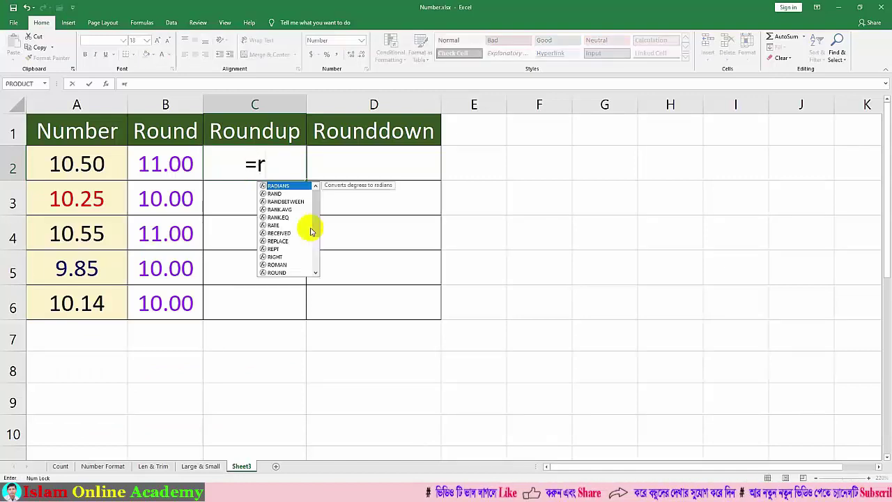
type("oundu")
key("Tab")
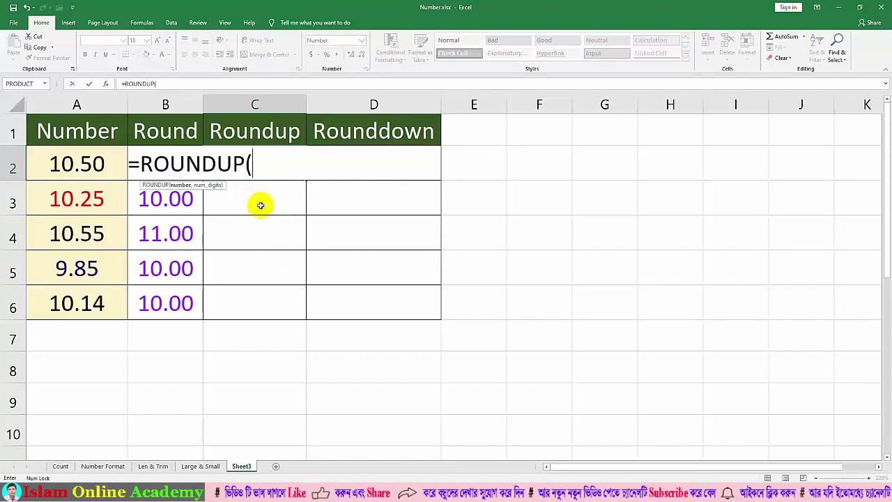
left_click(80, 165)
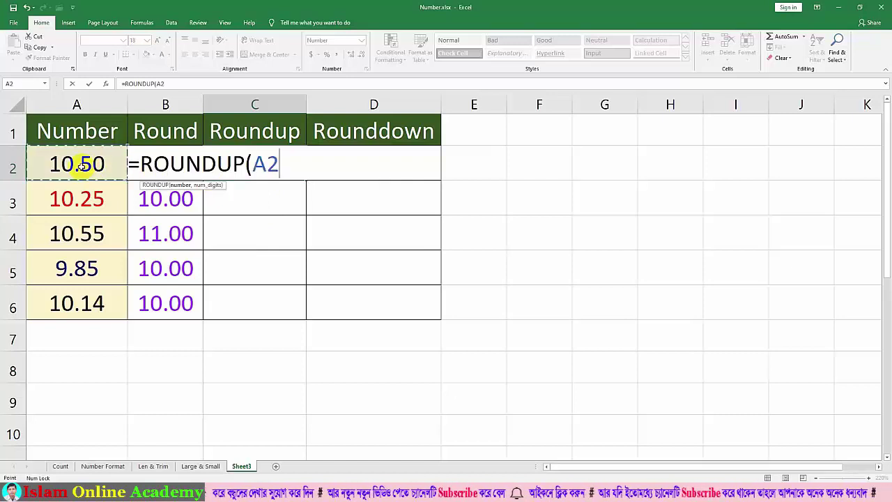
type(",0")
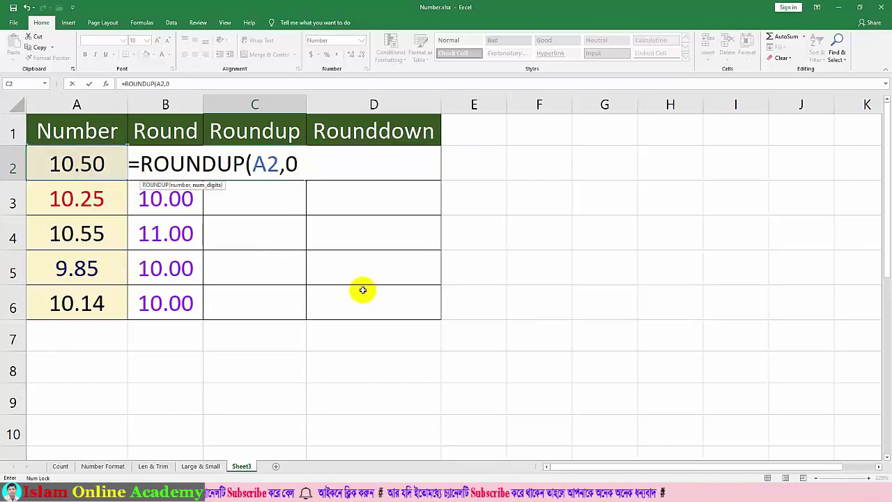
key("Return")
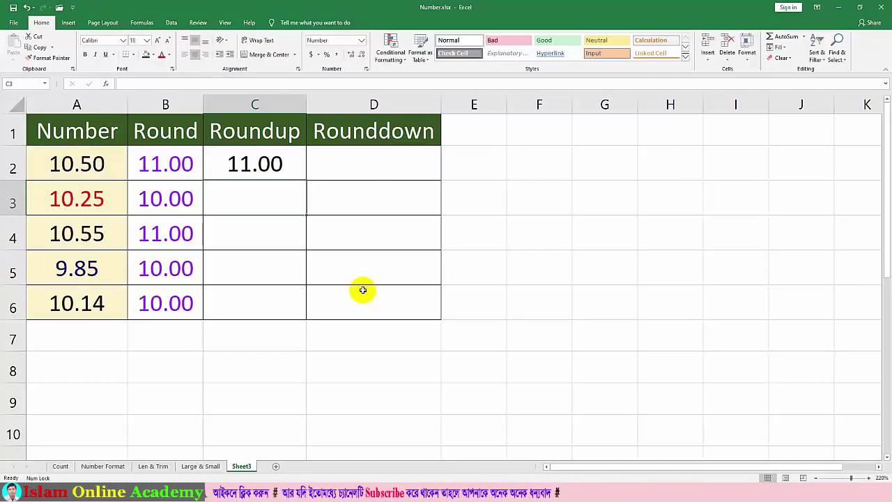
Step: Fill C2's ROUNDUP formula down to C6, giving 11.00, 11.00, 11.00, 10.00, 11.00
left_click(285, 171)
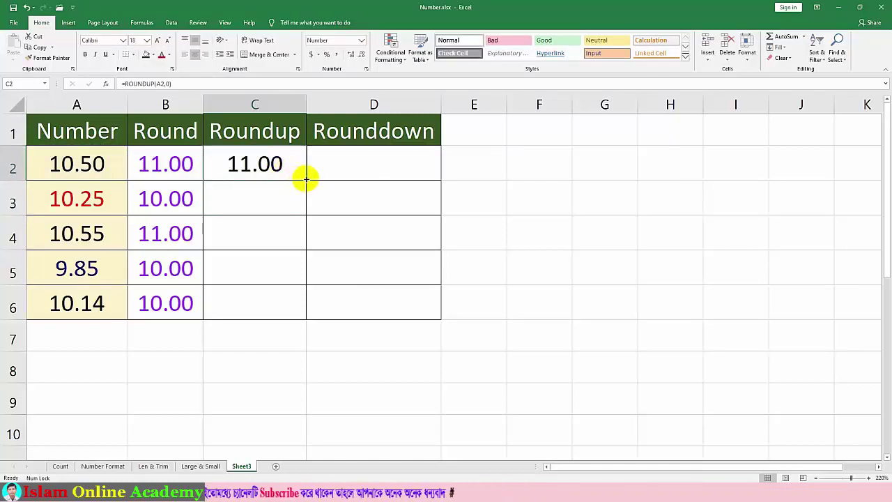
double_click(306, 179)
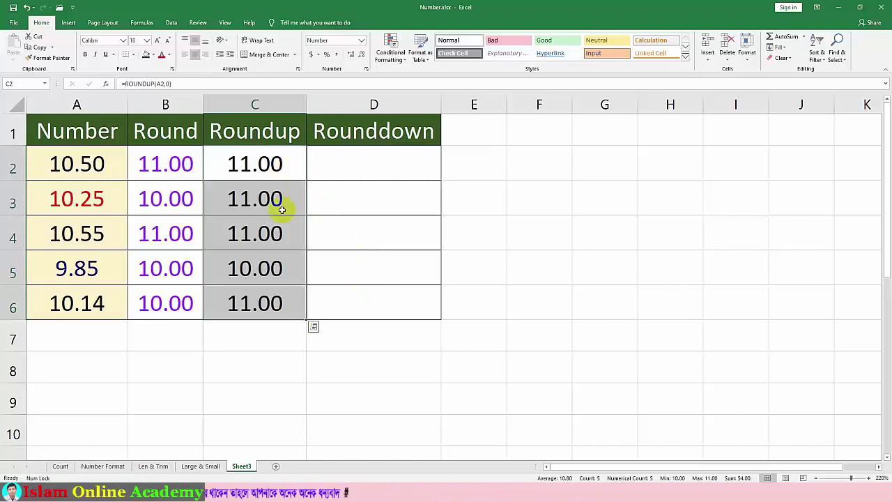
left_click(284, 204)
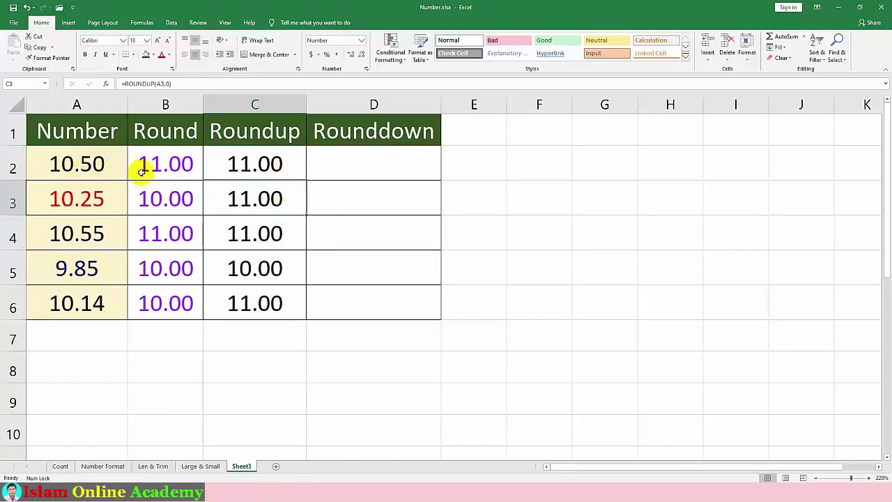
Step: Review the copied ROUNDUP formulas in cells C2 through C6
left_click(235, 171)
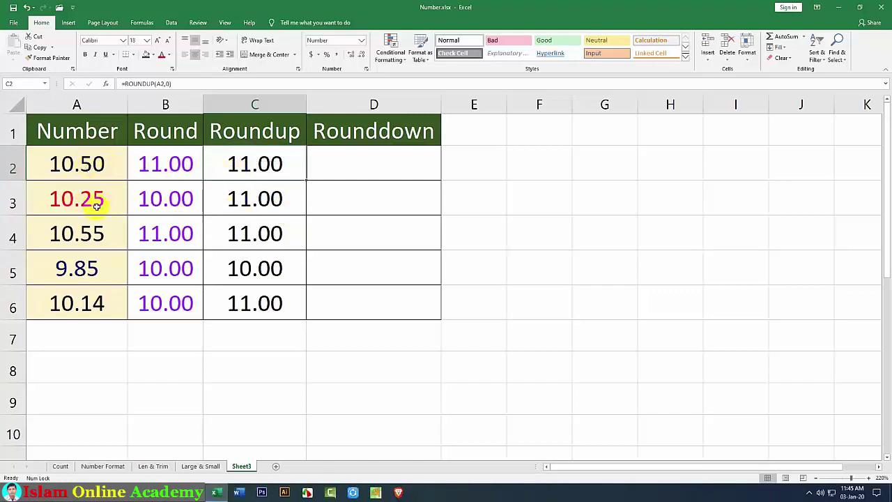
left_click(255, 203)
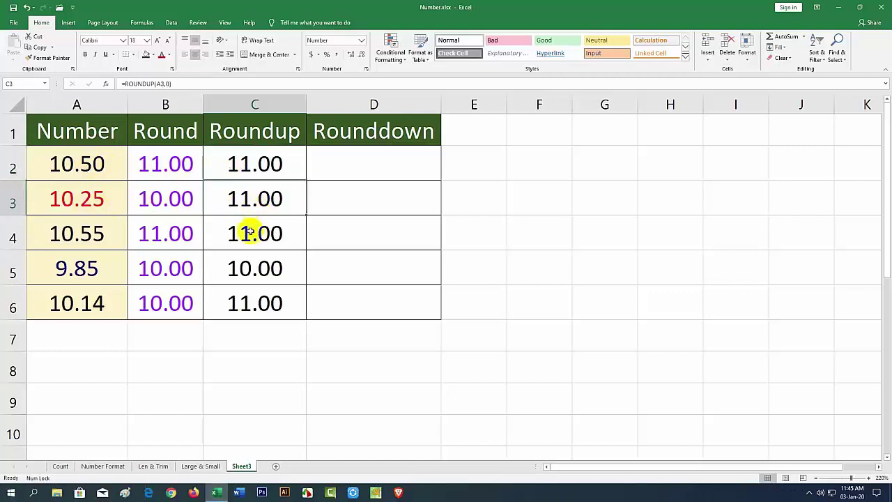
left_click(237, 235)
left_click(243, 262)
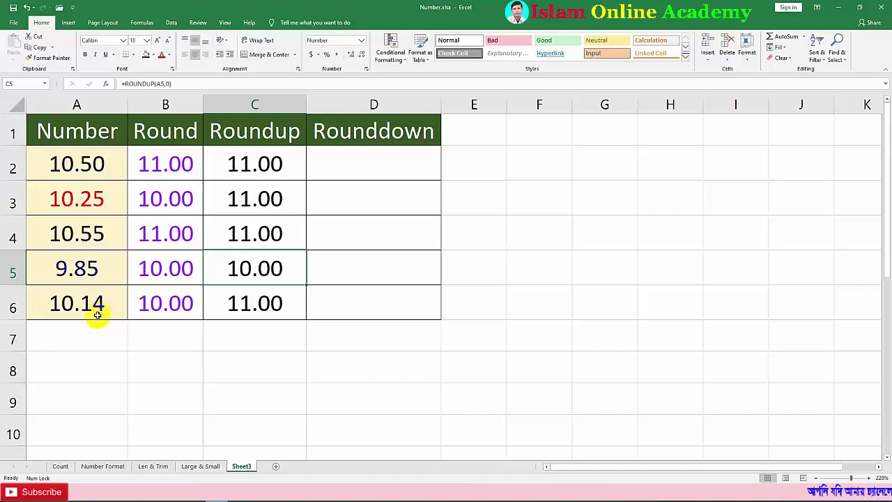
left_click(232, 307)
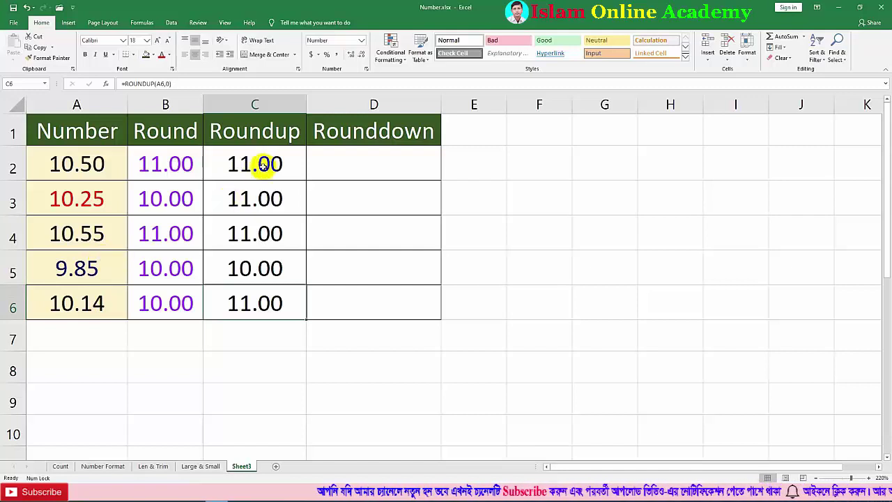
left_click(319, 163)
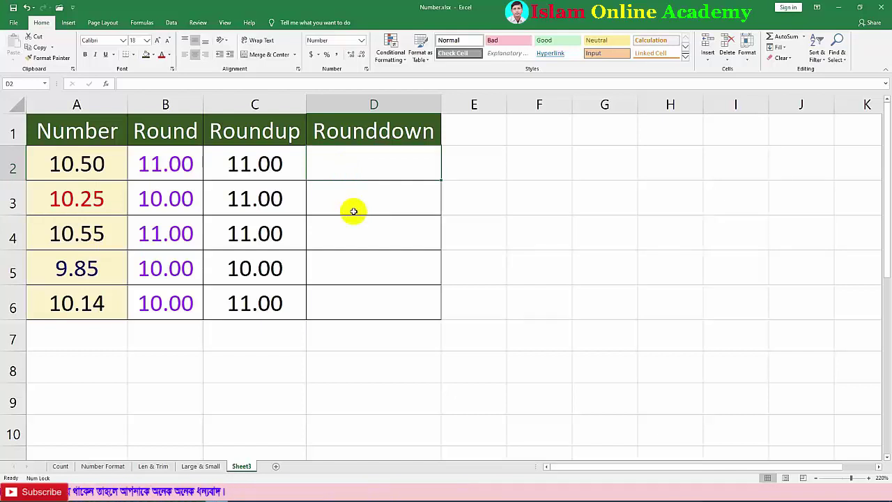
Step: Enter =ROUNDDOWN(A2,0) in D2 so it shows 10.00
type("=rou")
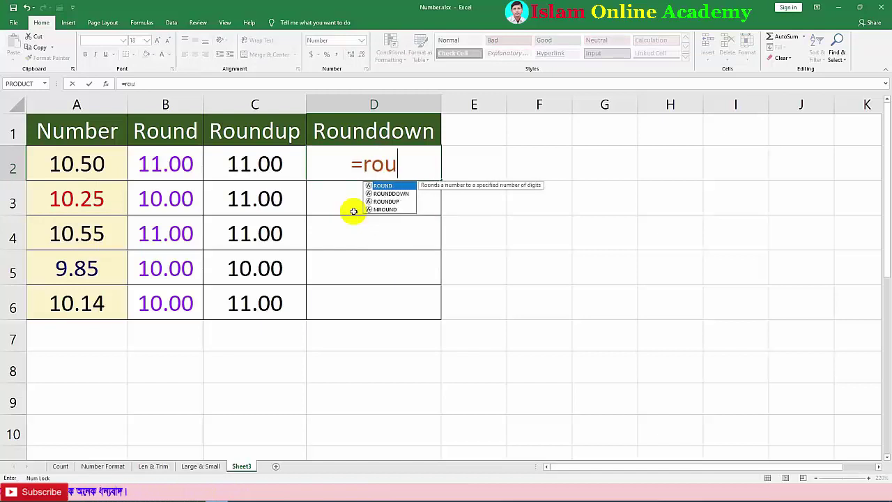
type("ndd")
key("Tab")
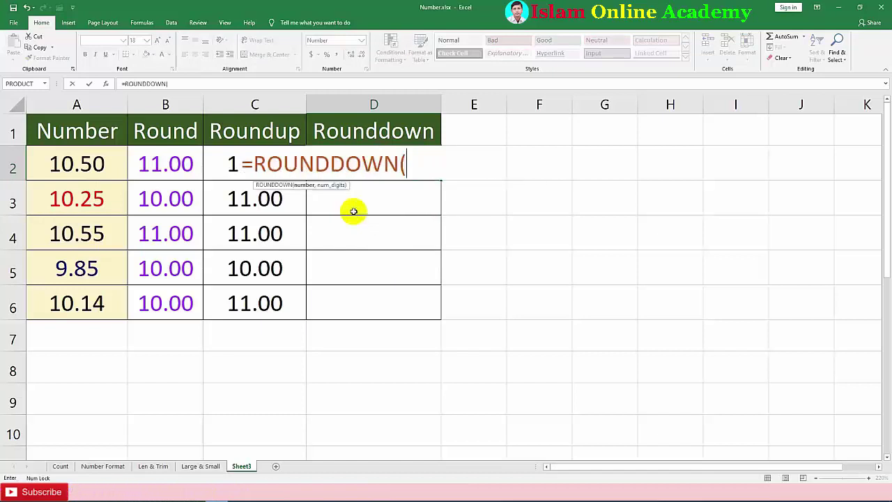
left_click(67, 163)
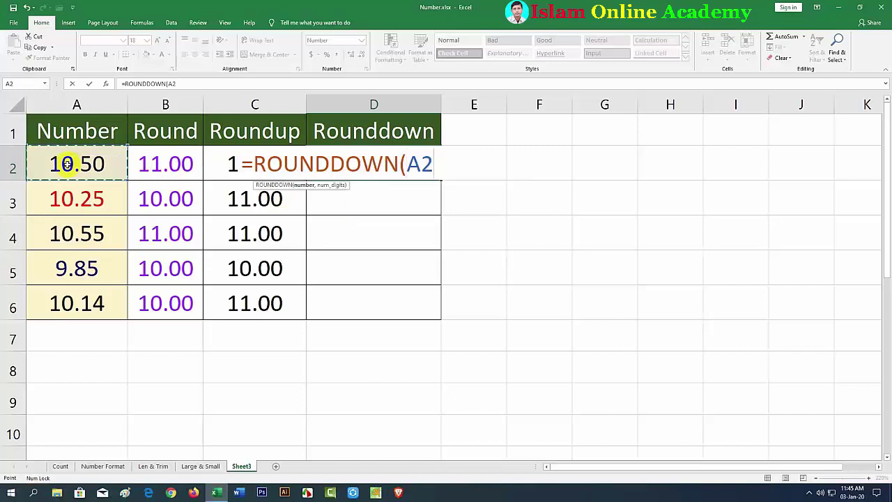
type(",")
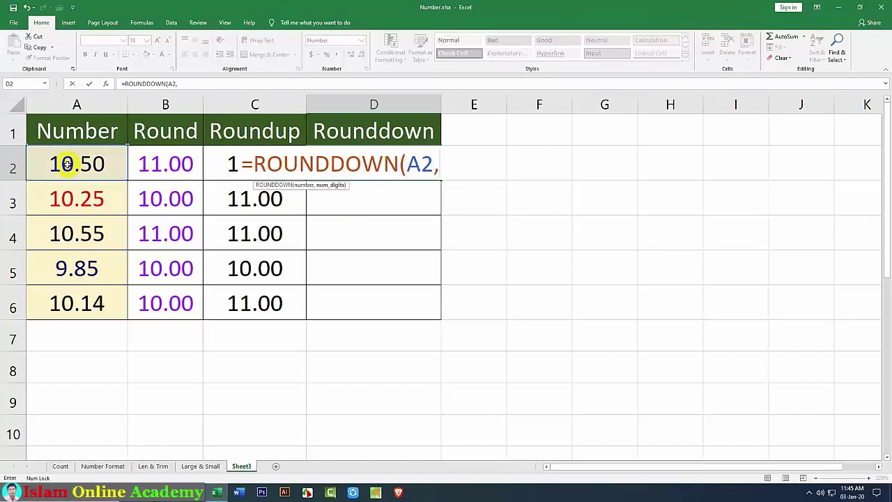
type("0")
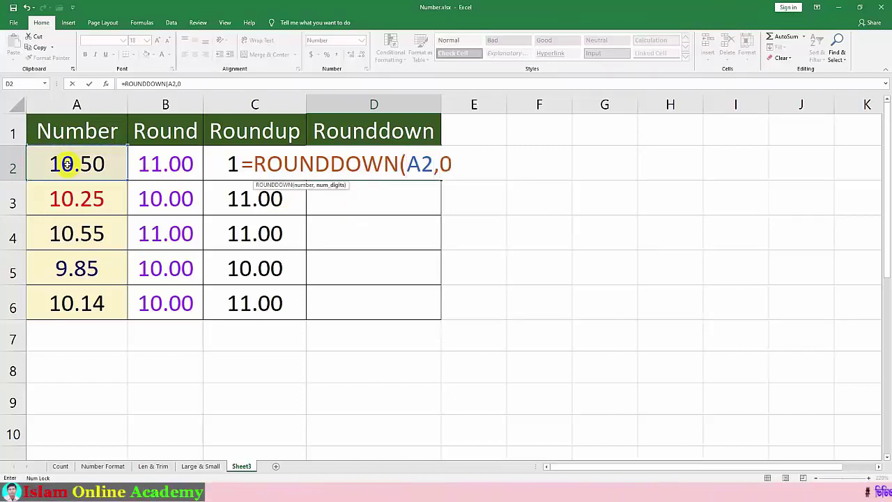
type(")")
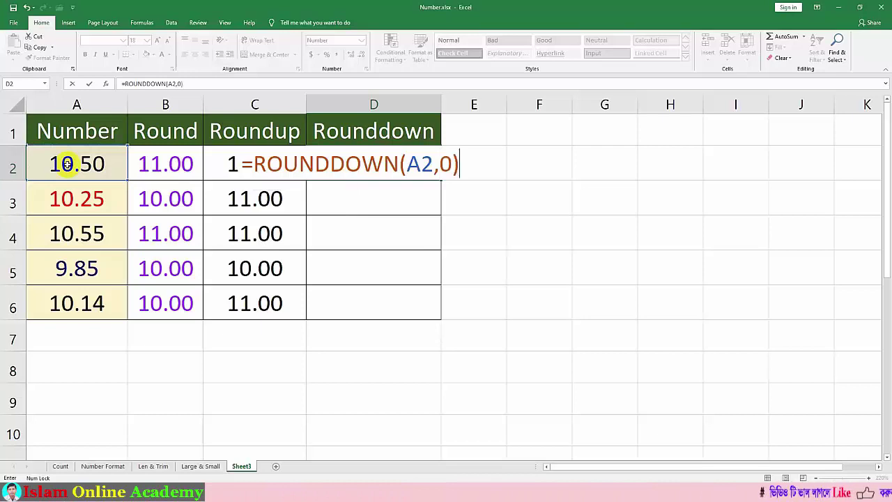
key("Return")
Step: Fill D2's ROUNDDOWN formula down to D6 and check it, giving 10.00, 10.00, 10.00, 9.00, 10.00
left_click(342, 166)
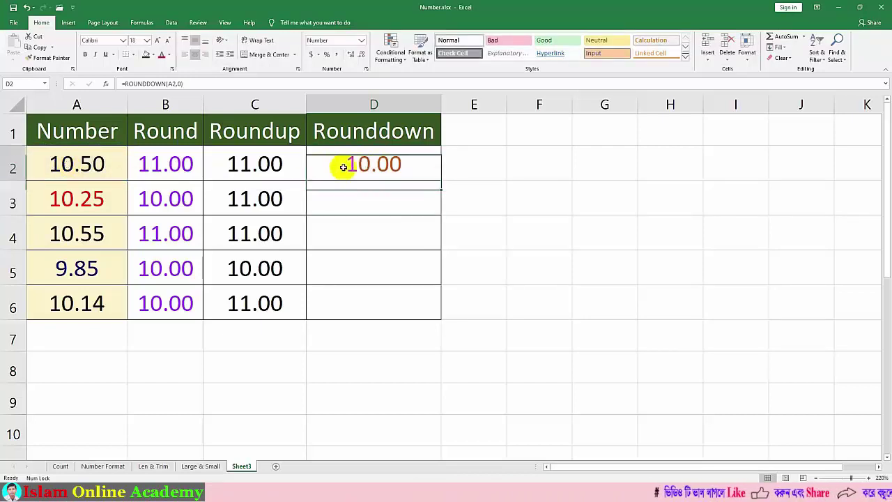
double_click(441, 180)
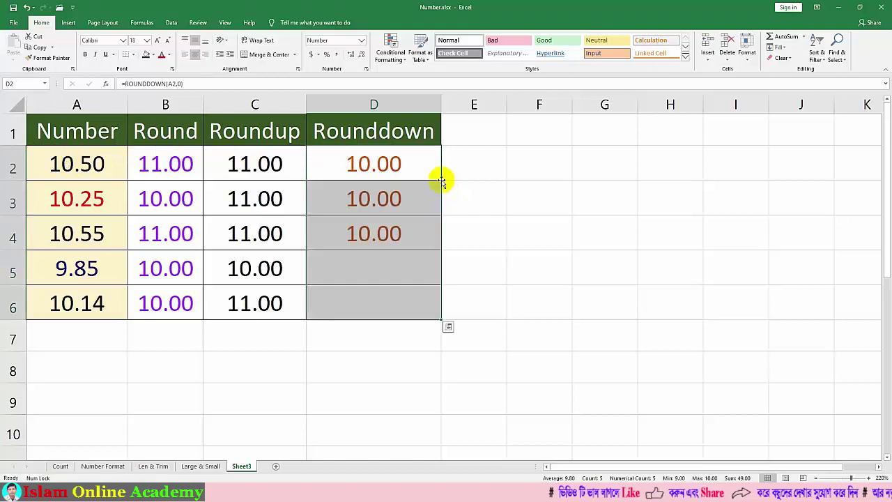
left_click(374, 251)
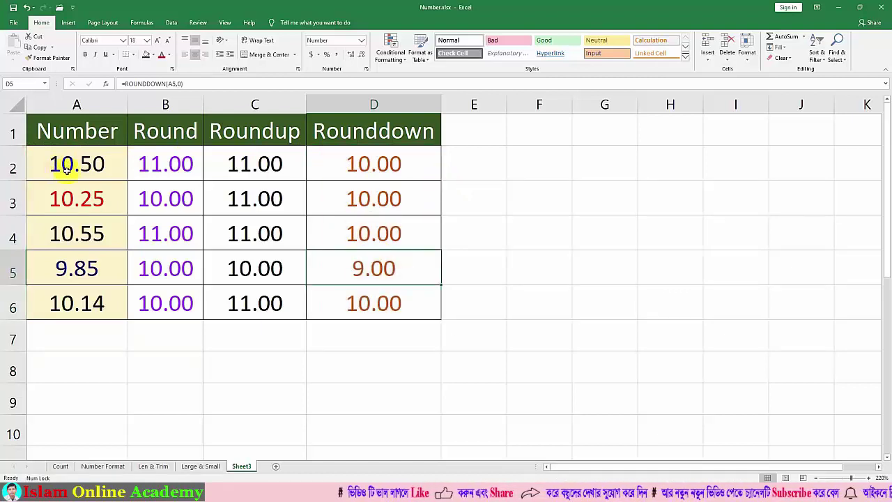
left_click(356, 172)
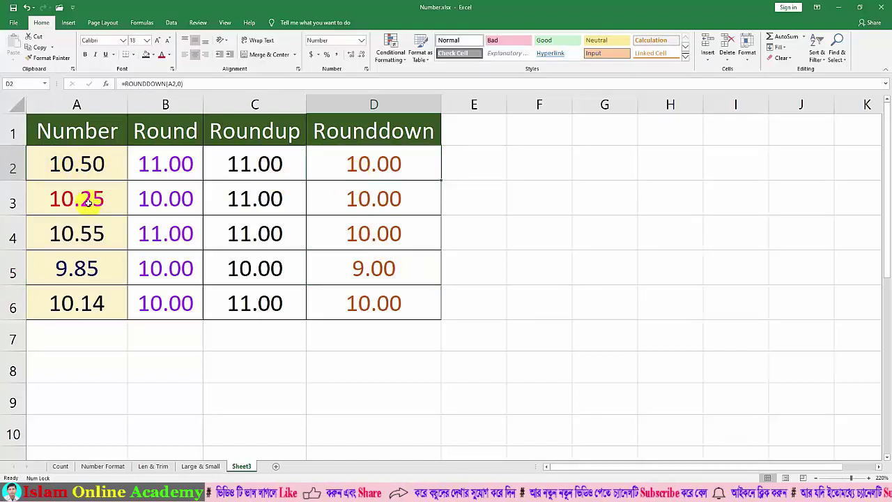
left_click(343, 204)
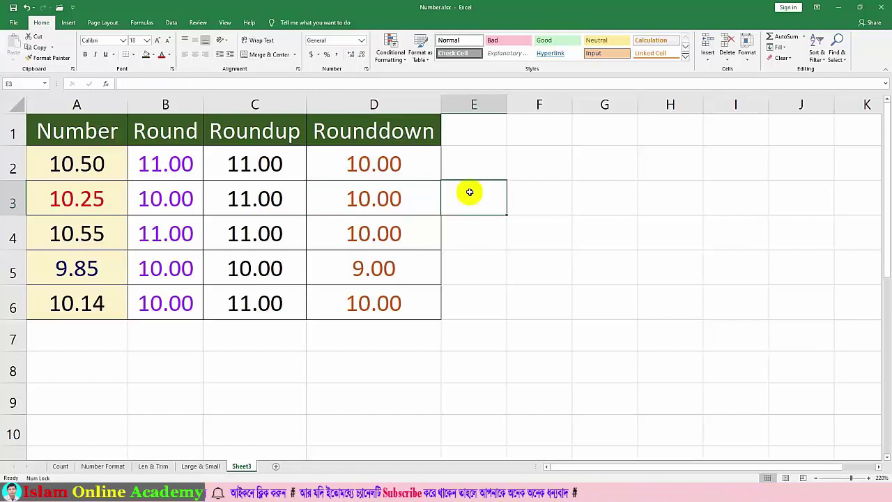
left_click(169, 168)
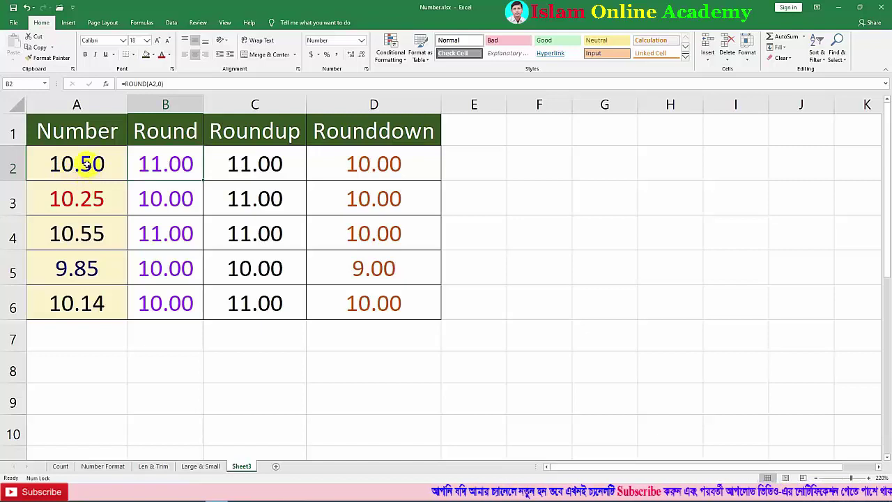
left_click(87, 165)
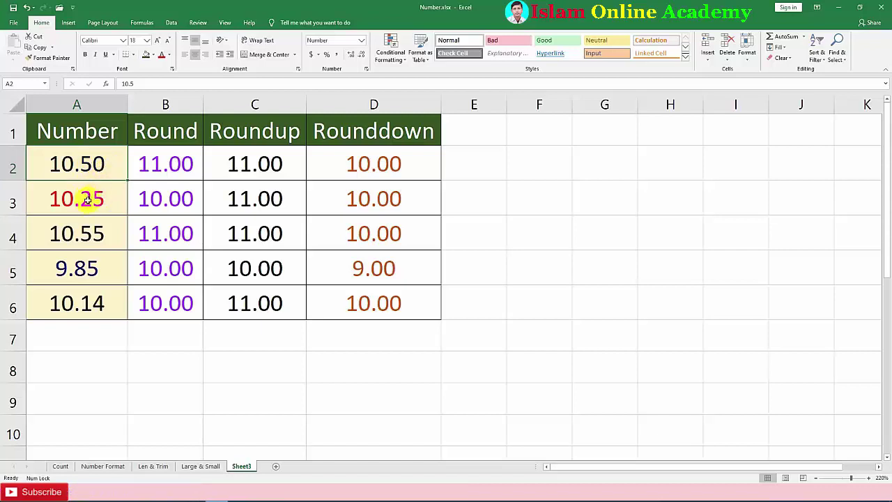
left_click(85, 200)
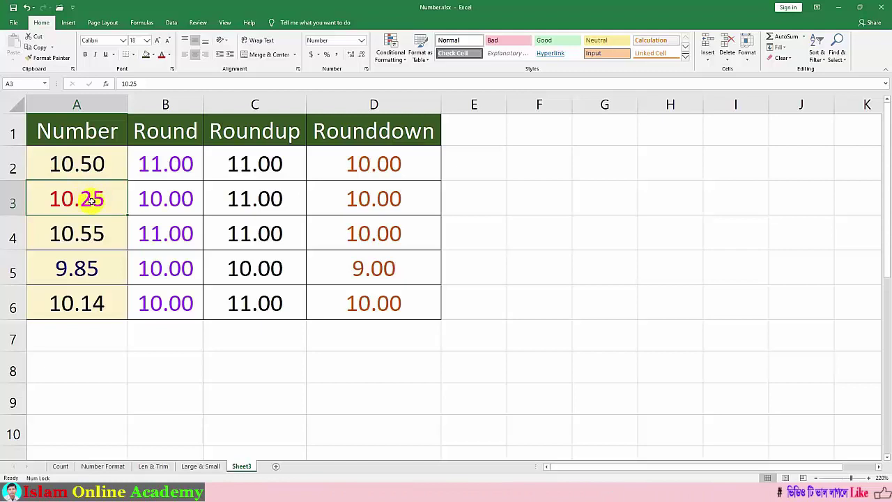
left_click(159, 165)
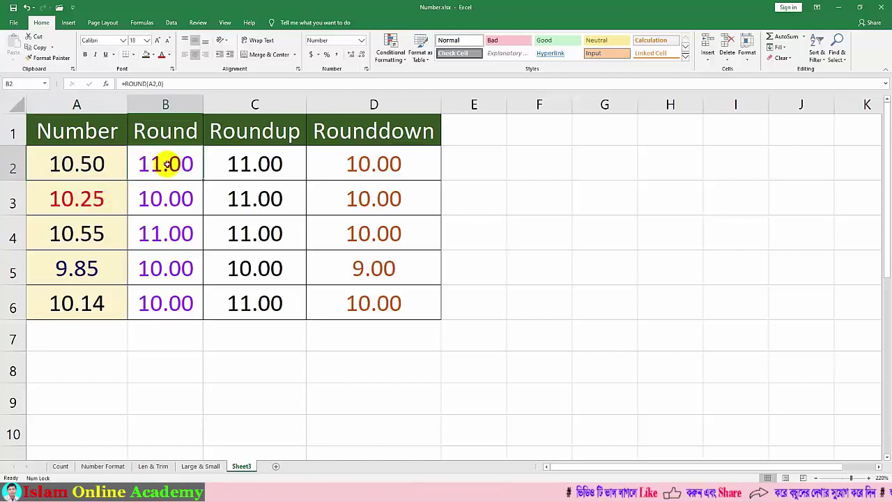
Step: Edit B2's formula to =ROUND(A2,1) so it shows 10.50 instead of 11.00
double_click(163, 164)
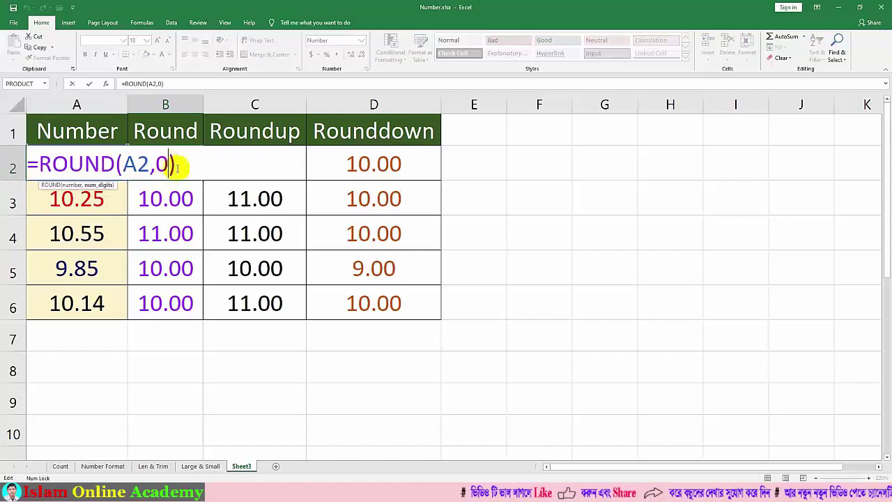
key("BackSpace")
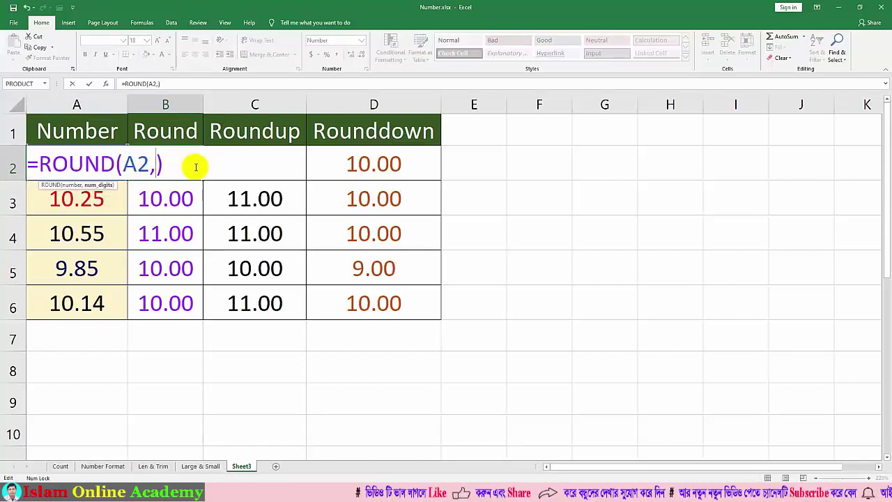
type("1")
key("Return")
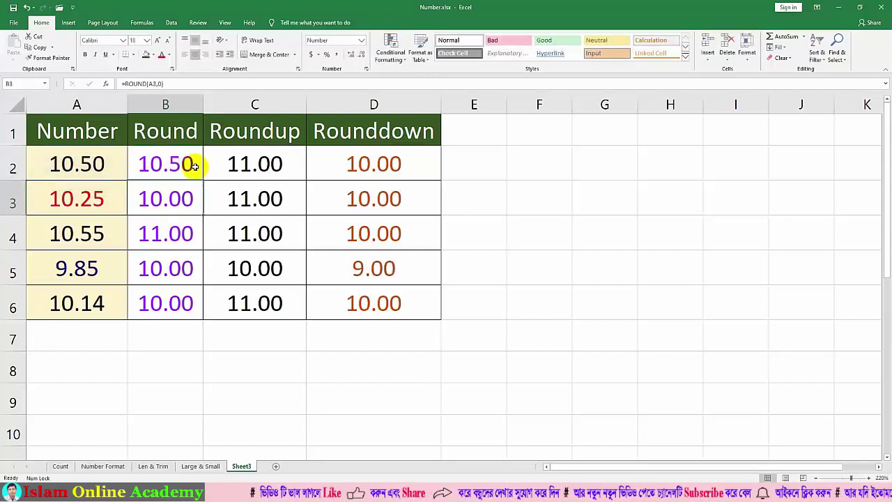
left_click(174, 165)
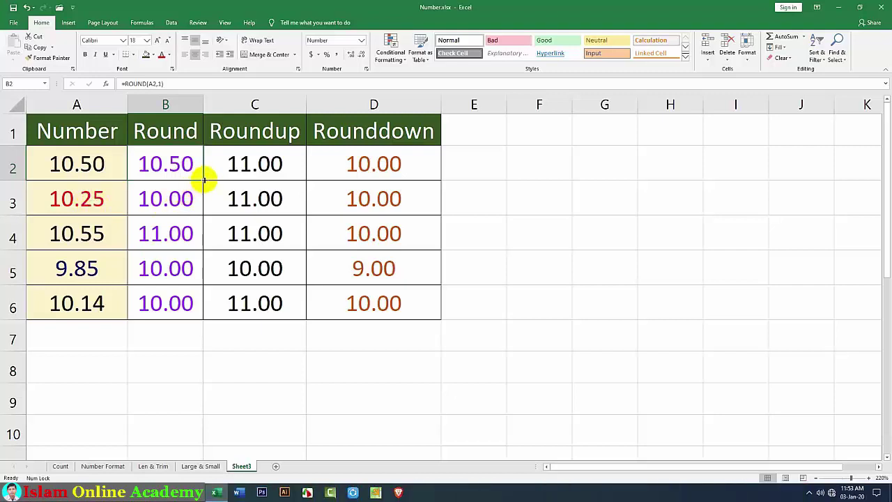
Step: Copy the one-decimal ROUND formula into B3:B6, giving 10.30, 10.60, 9.90 and 10.10
left_click_drag(202, 180, 202, 213)
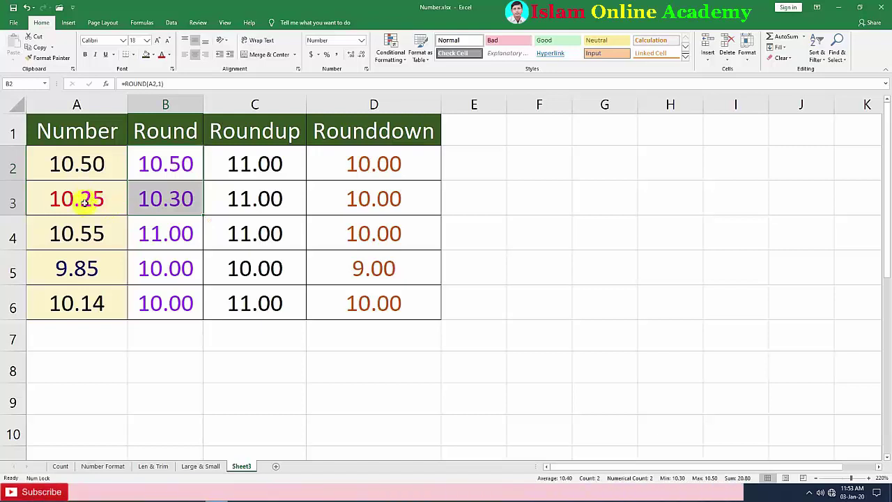
left_click(170, 200)
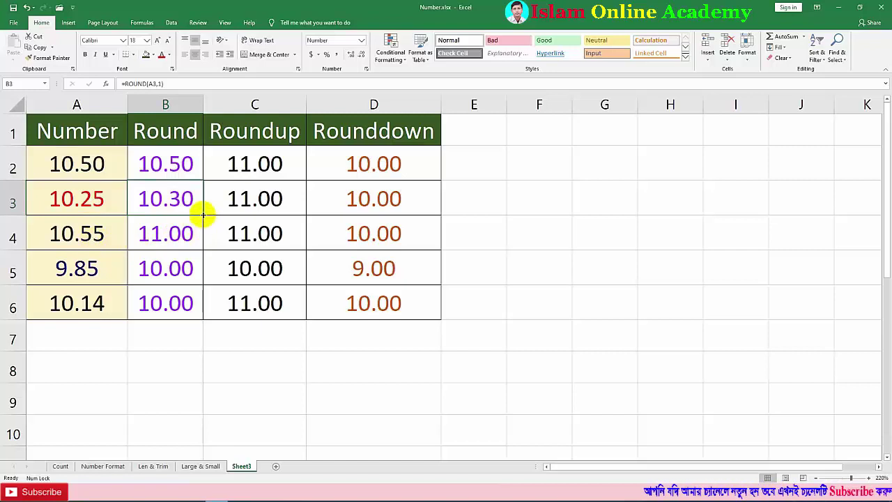
left_click_drag(202, 216, 205, 237)
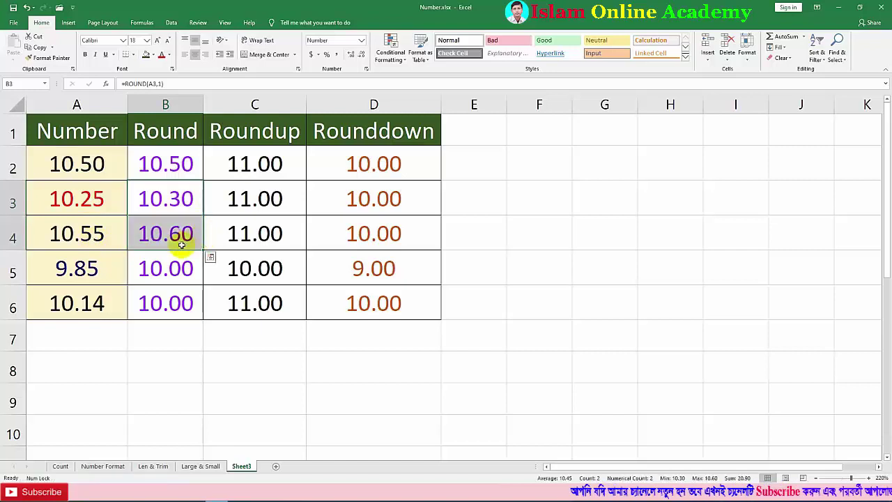
left_click(91, 273)
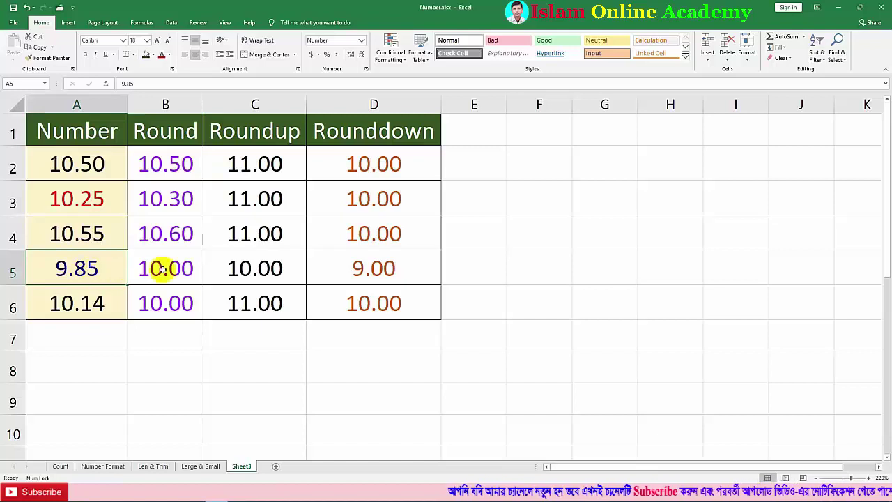
left_click(195, 243)
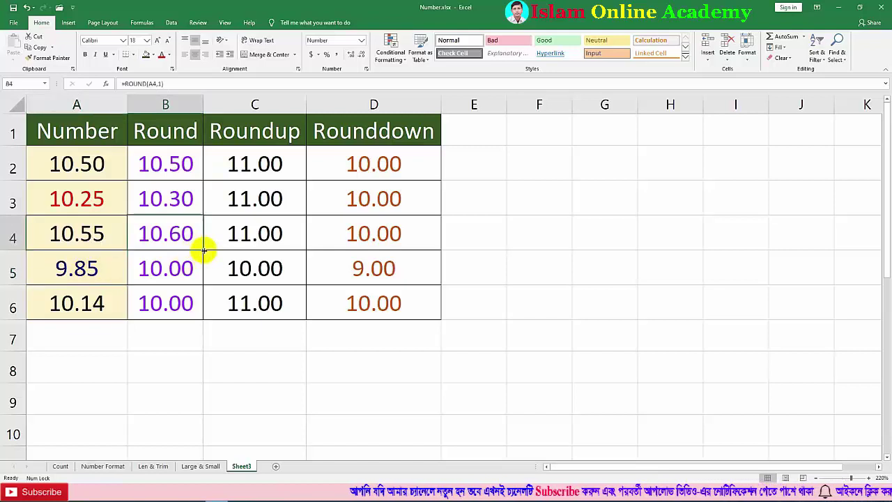
left_click_drag(203, 254, 198, 282)
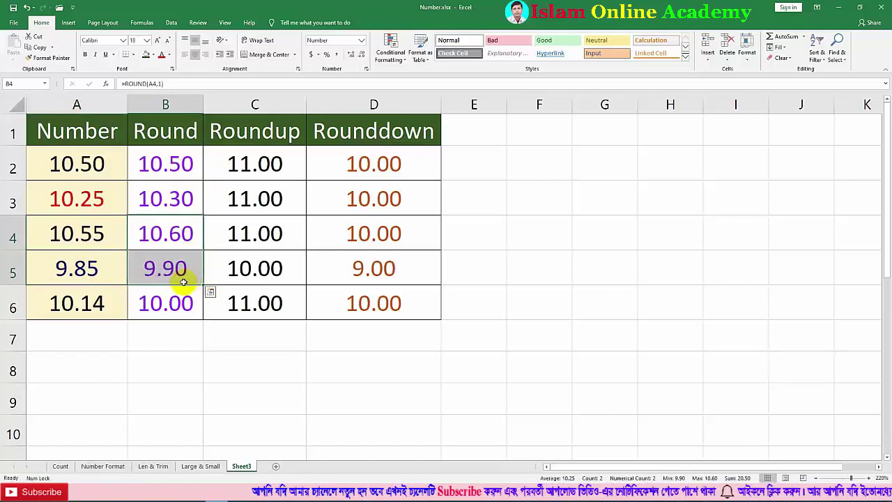
left_click(115, 308)
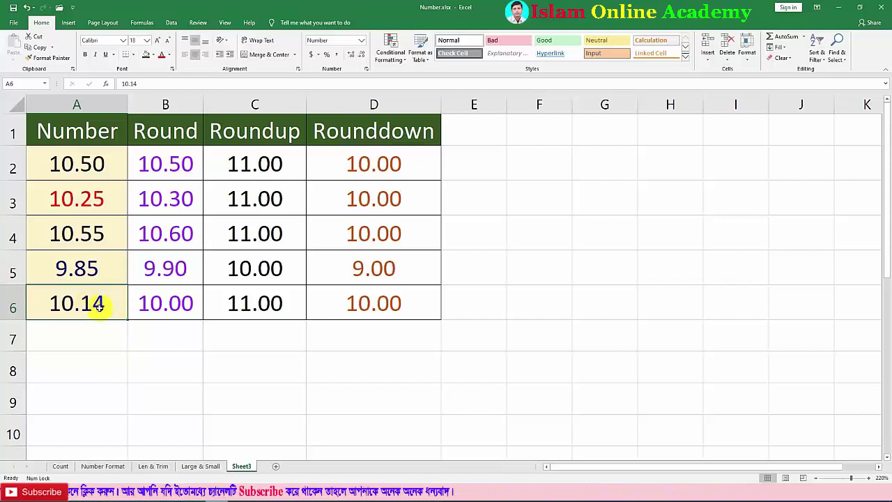
left_click(174, 274)
left_click_drag(203, 283, 200, 307)
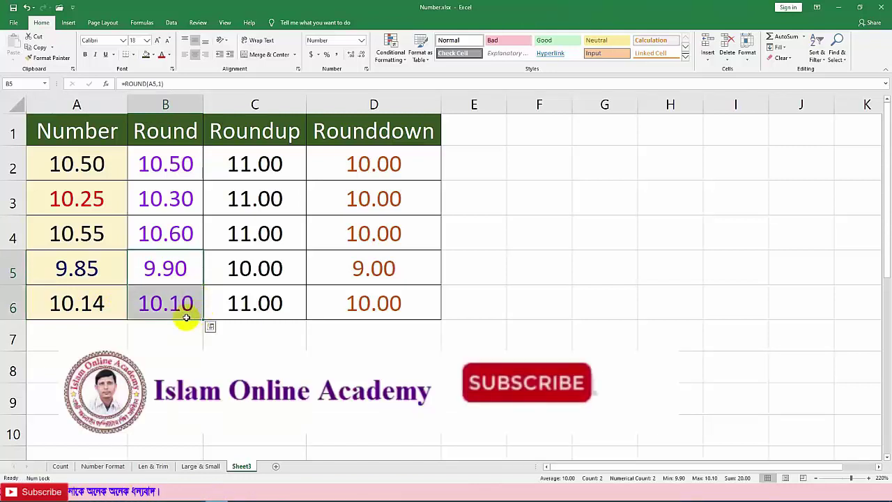
left_click(185, 329)
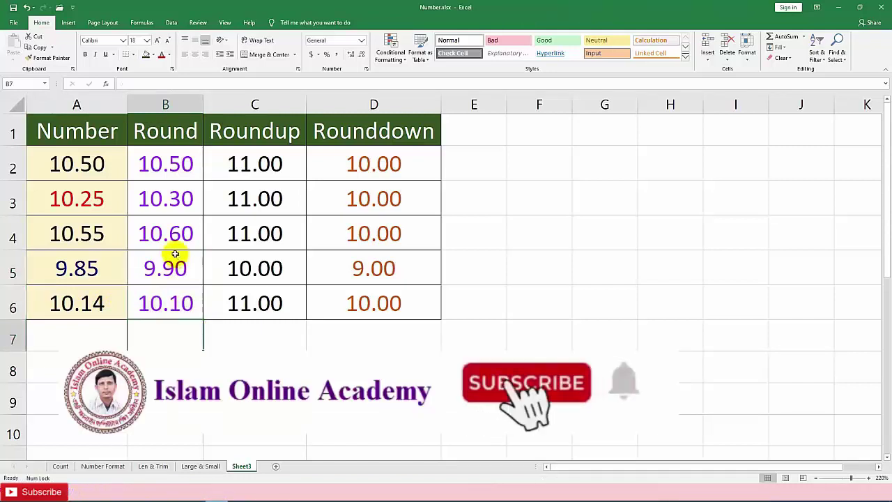